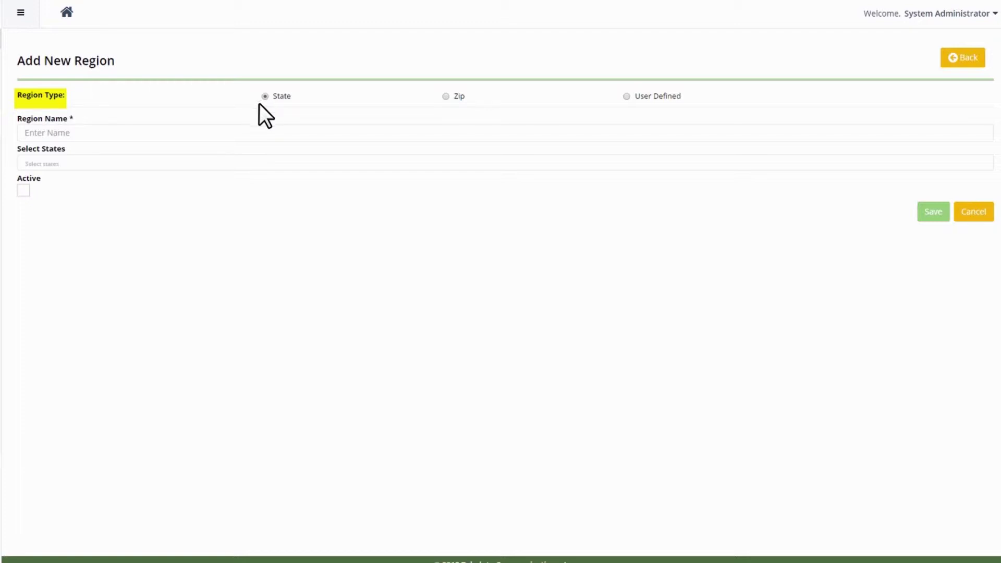
# Step: Name the new State-type region "Southeast Region"
pyautogui.click(77, 133)
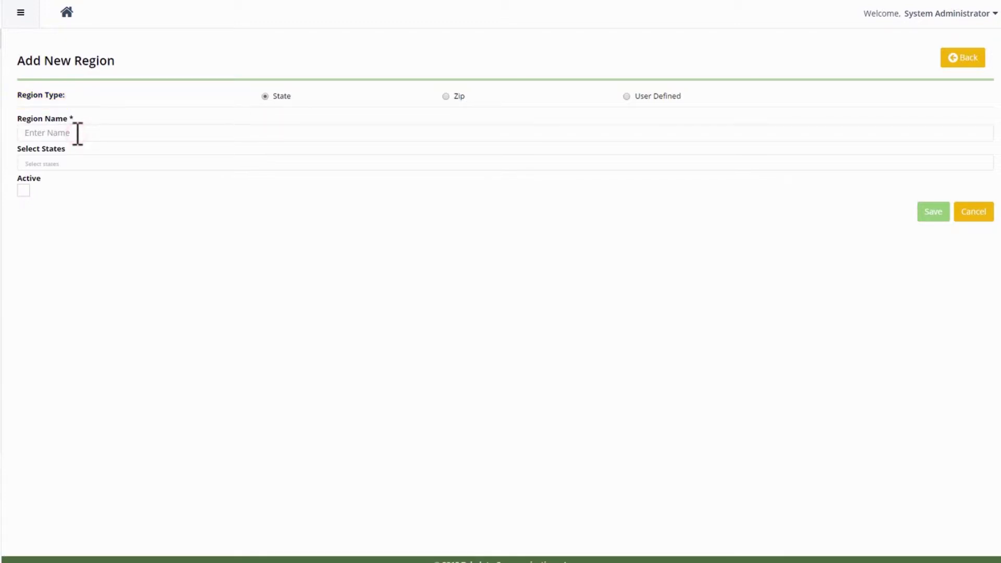
pyautogui.write('Sou')
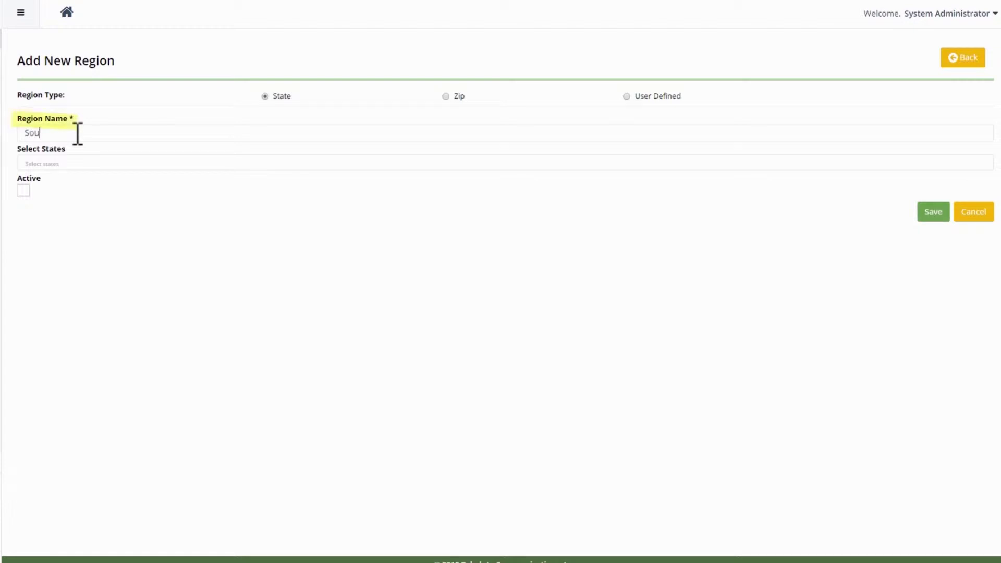
pyautogui.write('theast Region')
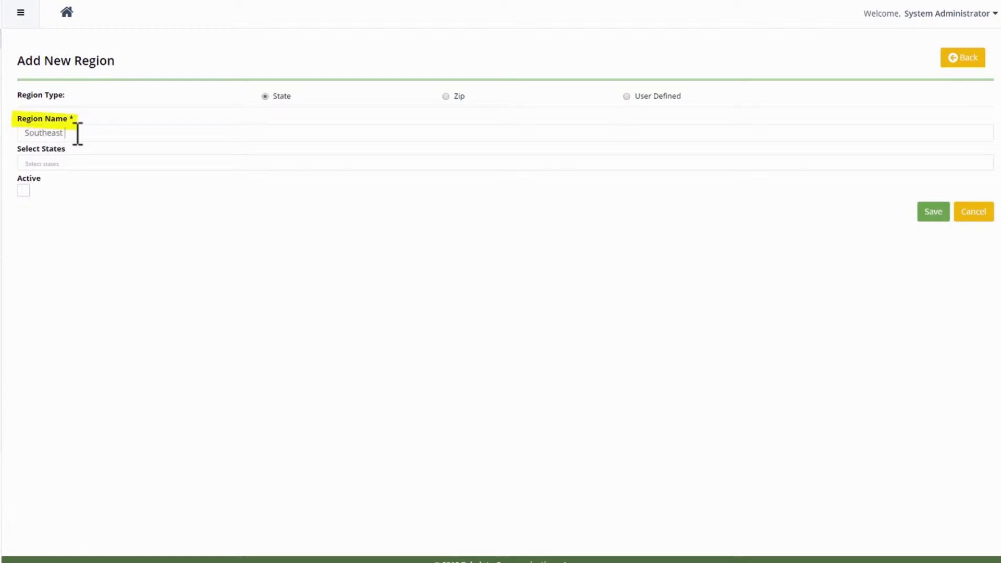
# Step: Assign the states FL, GA, NC and SC to the Southeast Region
pyautogui.click(69, 163)
pyautogui.scroll(-2, 66, 241)
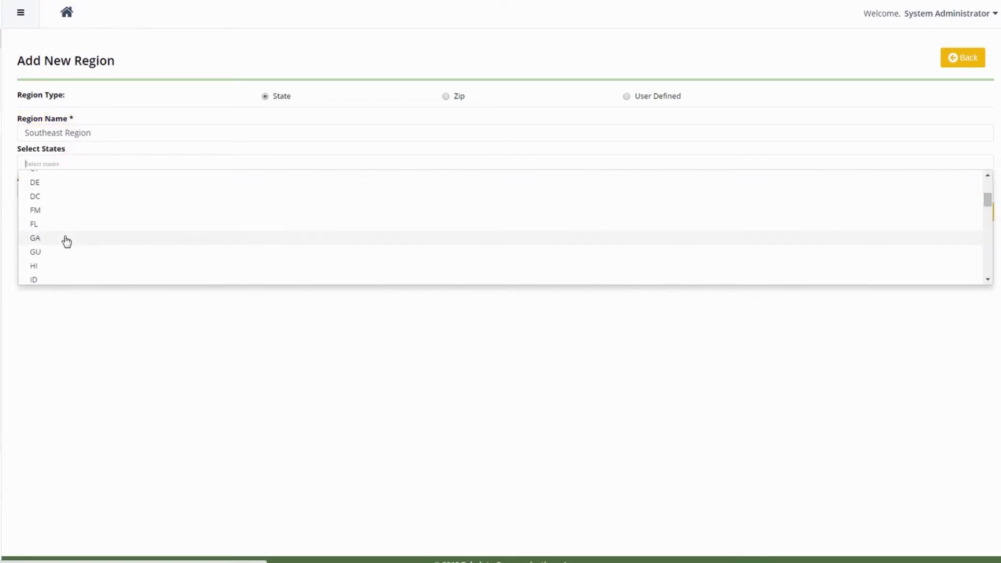
pyautogui.click(67, 227)
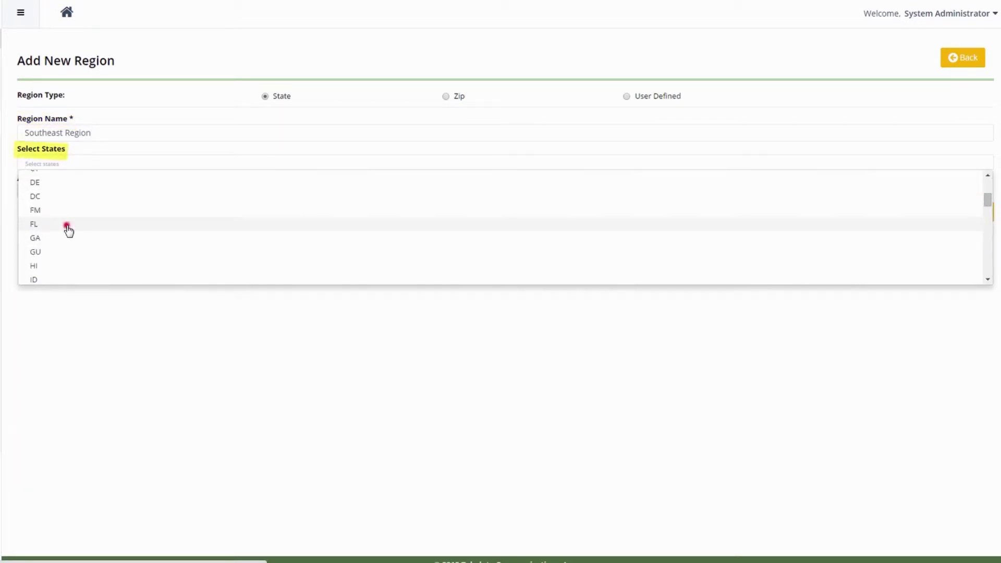
pyautogui.click(87, 159)
pyautogui.scroll(-3, 68, 235)
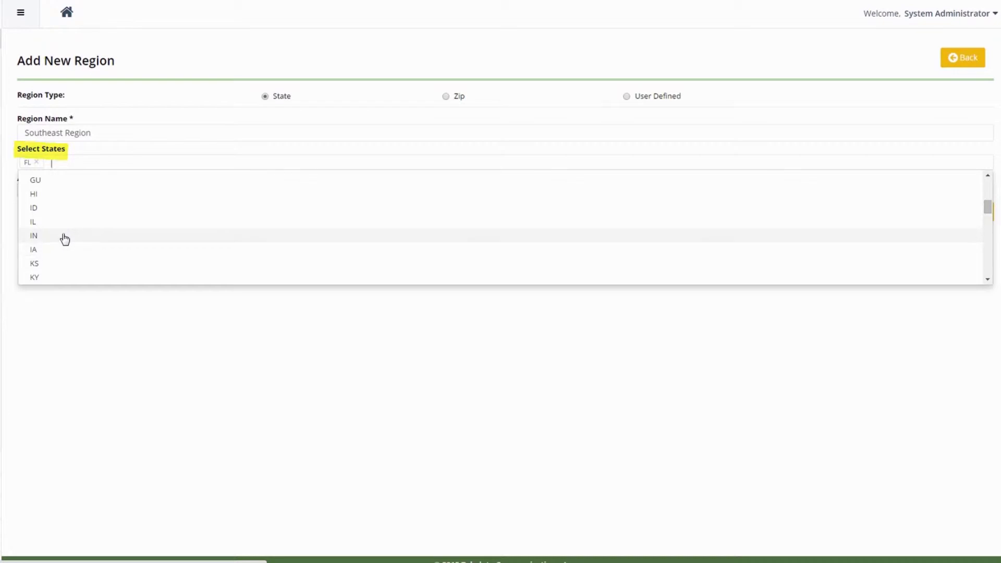
pyautogui.click(60, 230)
pyautogui.click(89, 161)
pyautogui.scroll(-7, 65, 238)
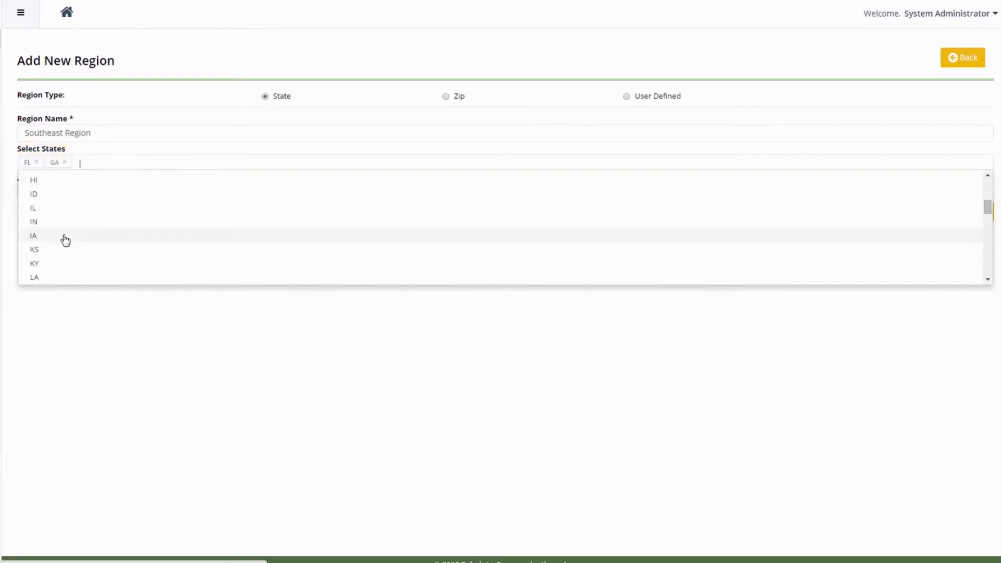
pyautogui.scroll(-3, 65, 240)
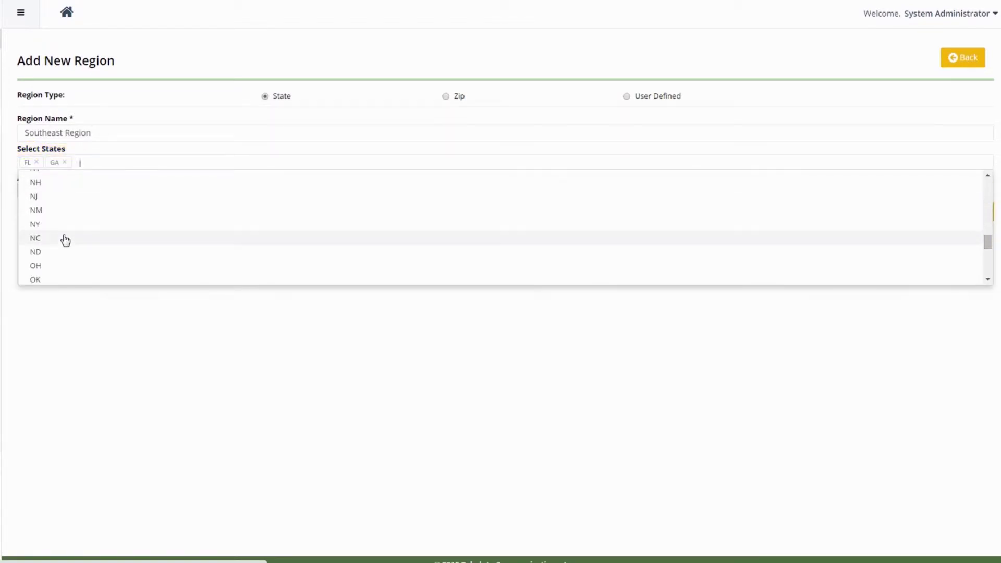
pyautogui.click(63, 239)
pyautogui.click(130, 161)
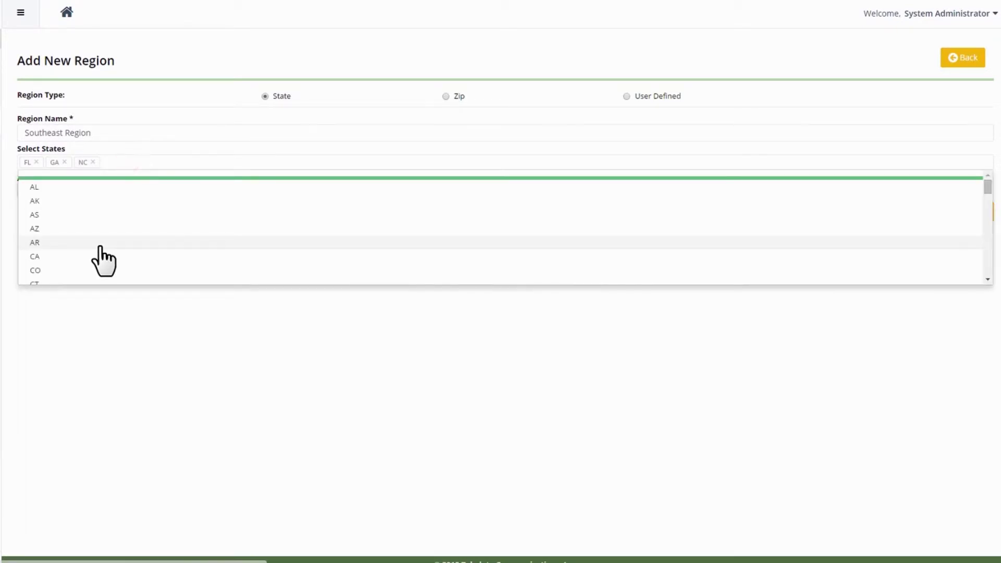
pyautogui.scroll(-7, 101, 261)
pyautogui.scroll(-5, 101, 261)
pyautogui.click(109, 219)
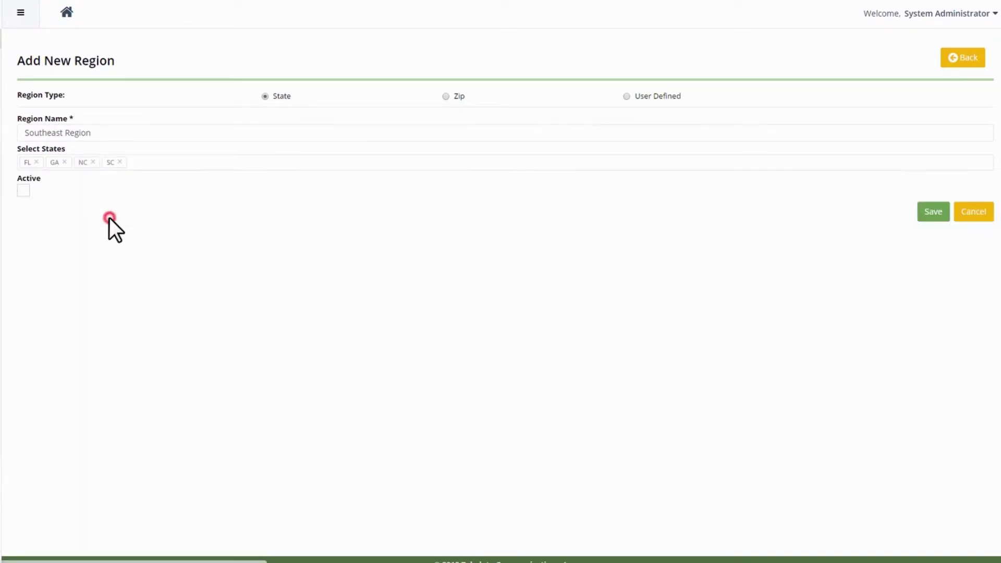
# Step: Mark the Southeast Region as active and save it
pyautogui.click(24, 193)
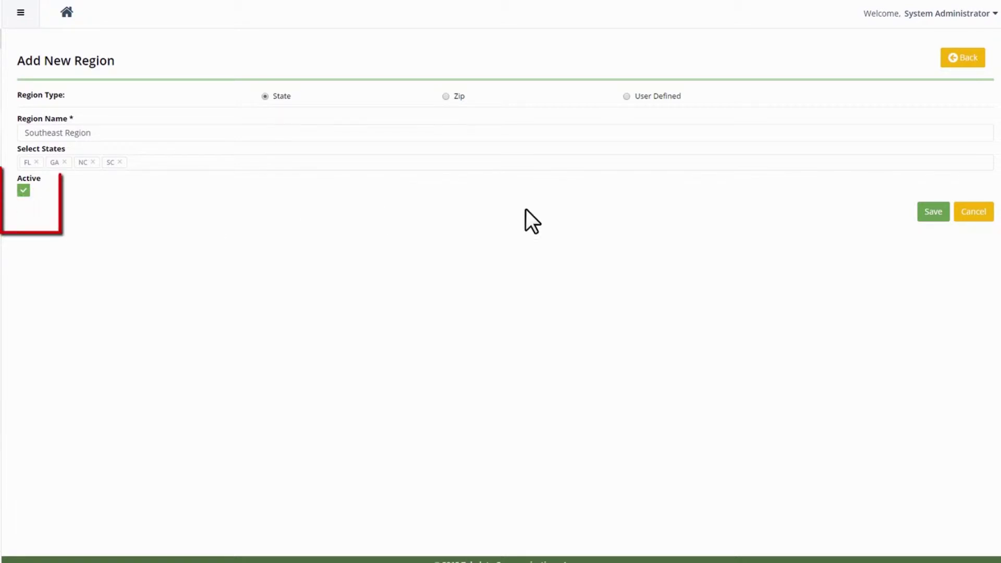
pyautogui.click(932, 214)
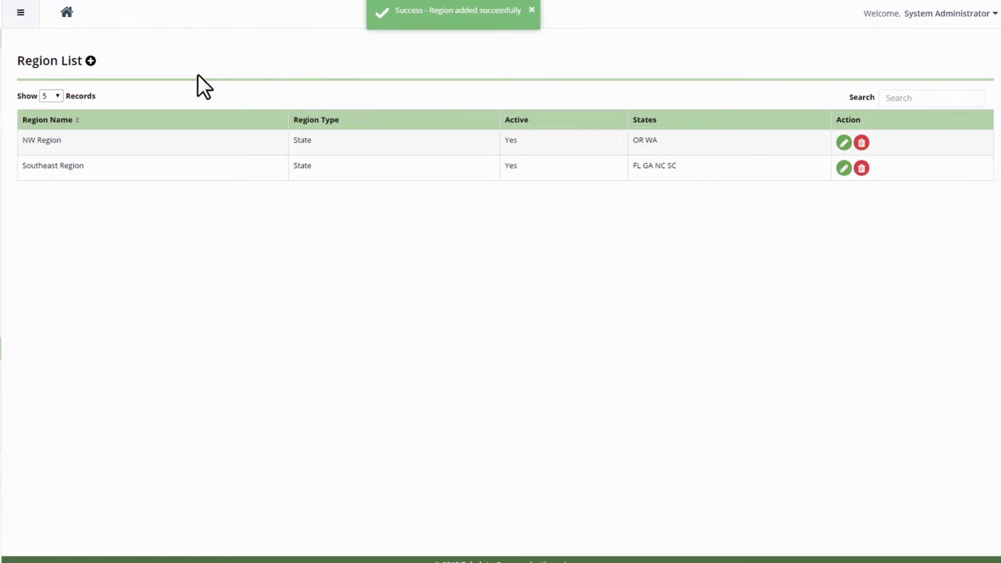
# Step: Start a new Zip-type region named "Northeast Region" and mark it as active
pyautogui.click(91, 61)
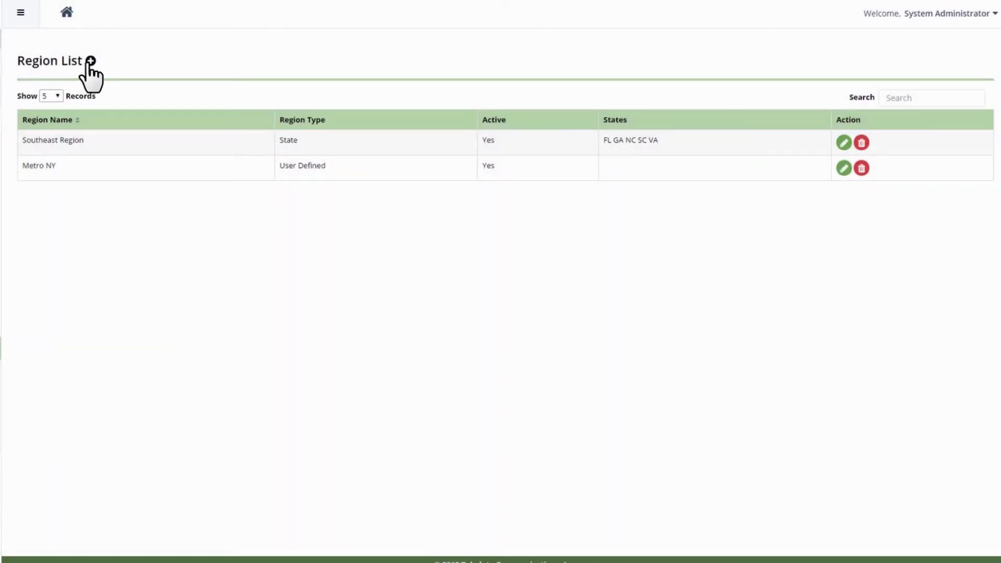
pyautogui.click(91, 61)
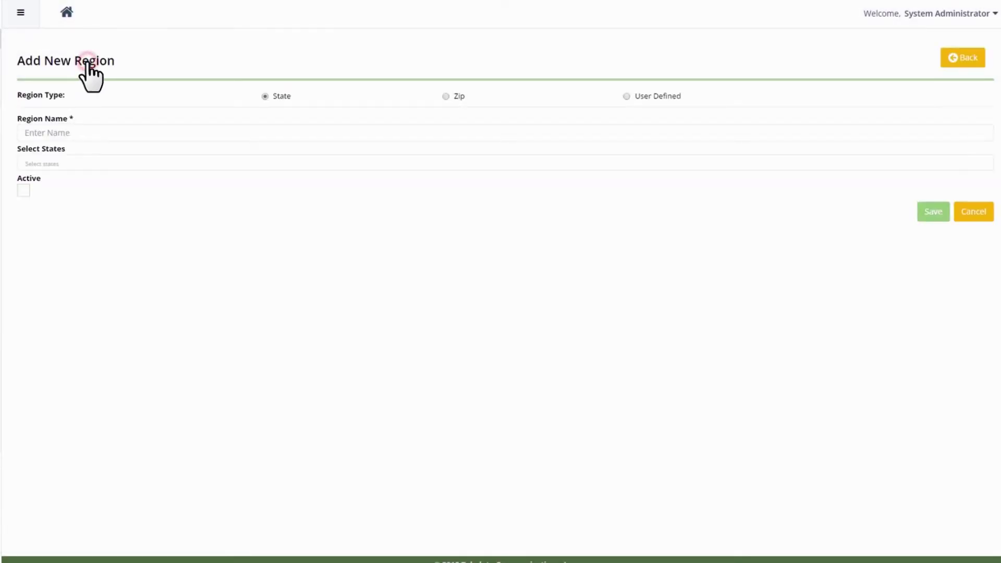
pyautogui.click(445, 97)
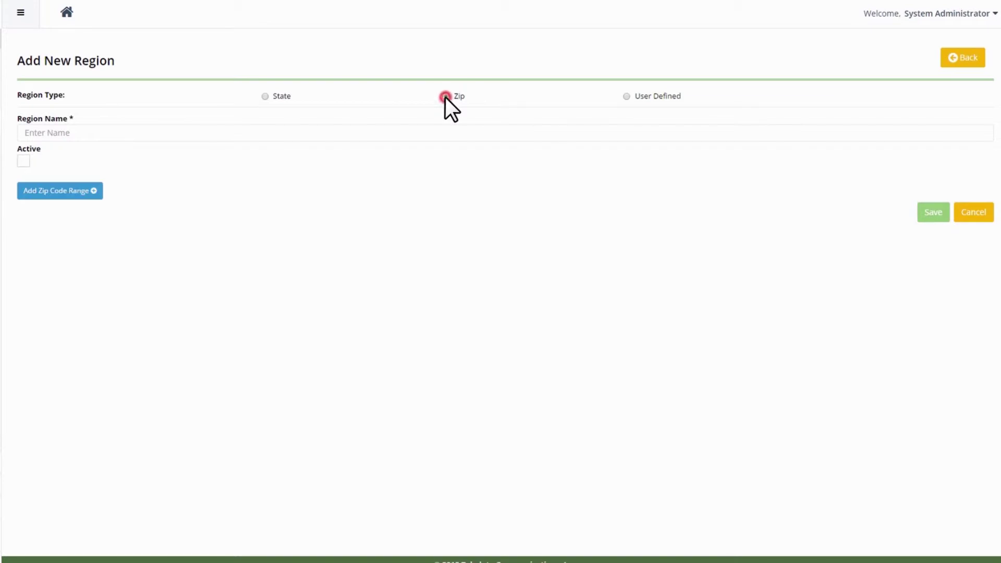
pyautogui.click(73, 134)
pyautogui.write('Northea')
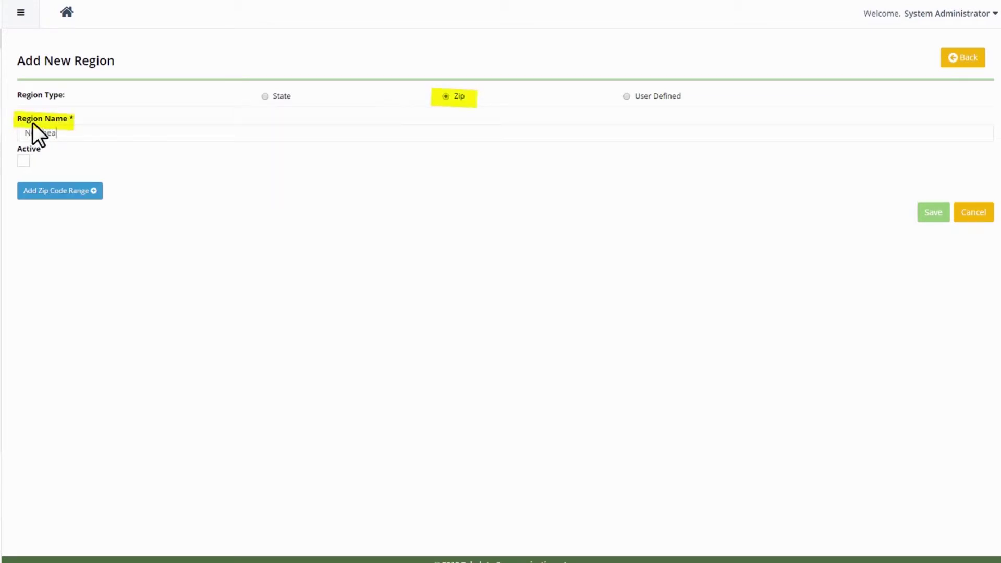
pyautogui.write('st Region')
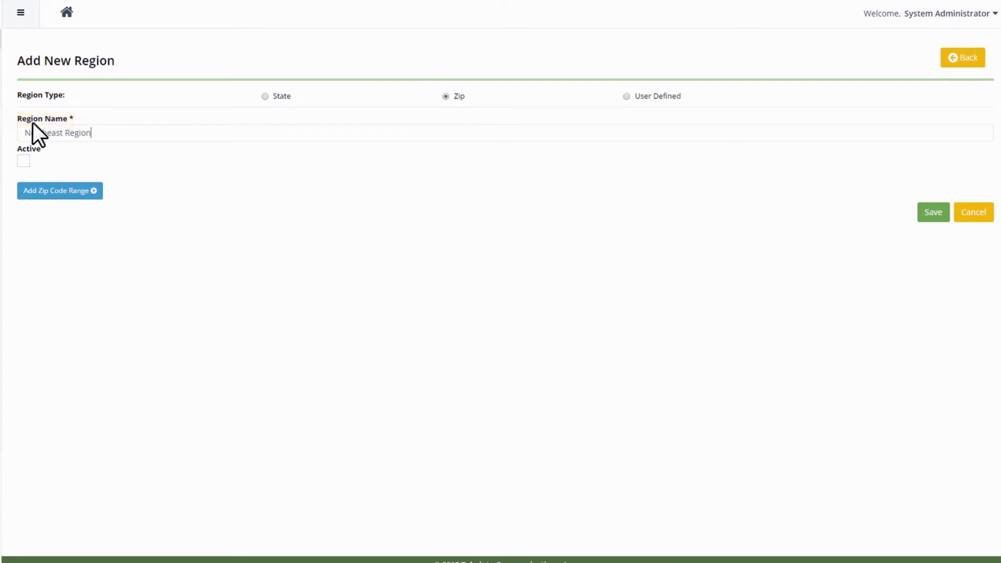
pyautogui.click(24, 161)
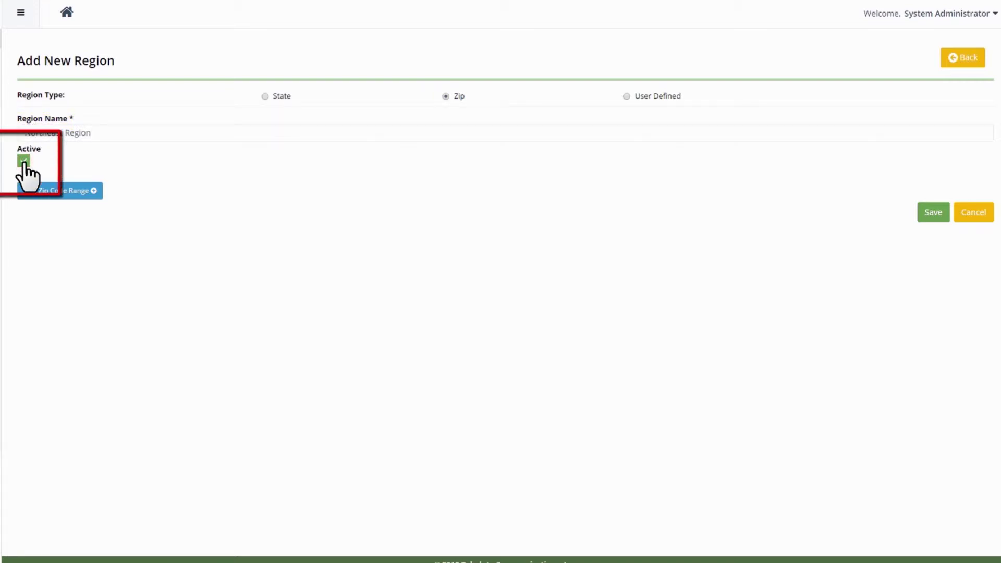
# Step: Add a zip code range to the Northeast Region, starting at 10011 and ending at 10036
pyautogui.click(93, 192)
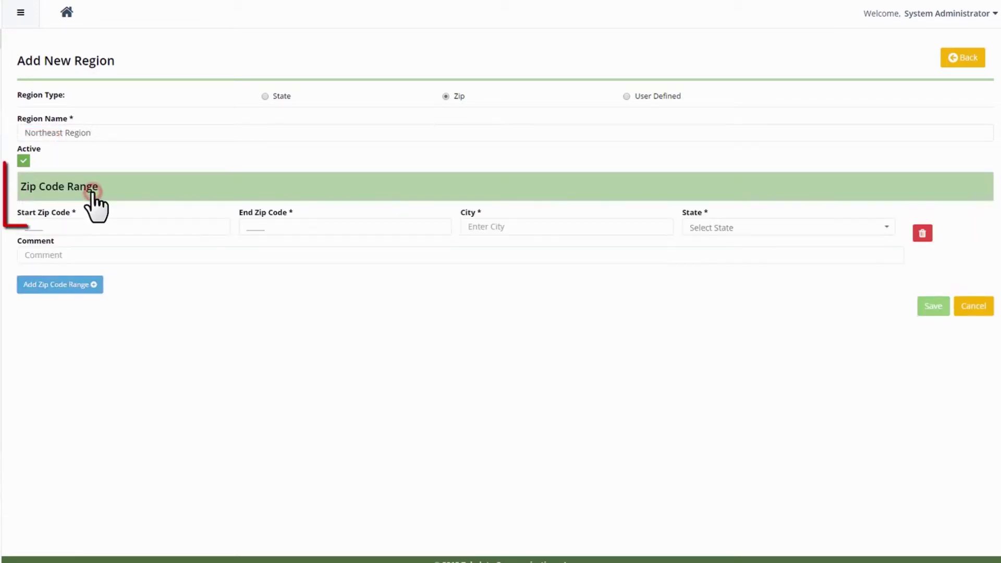
pyautogui.click(44, 225)
pyautogui.write('10011')
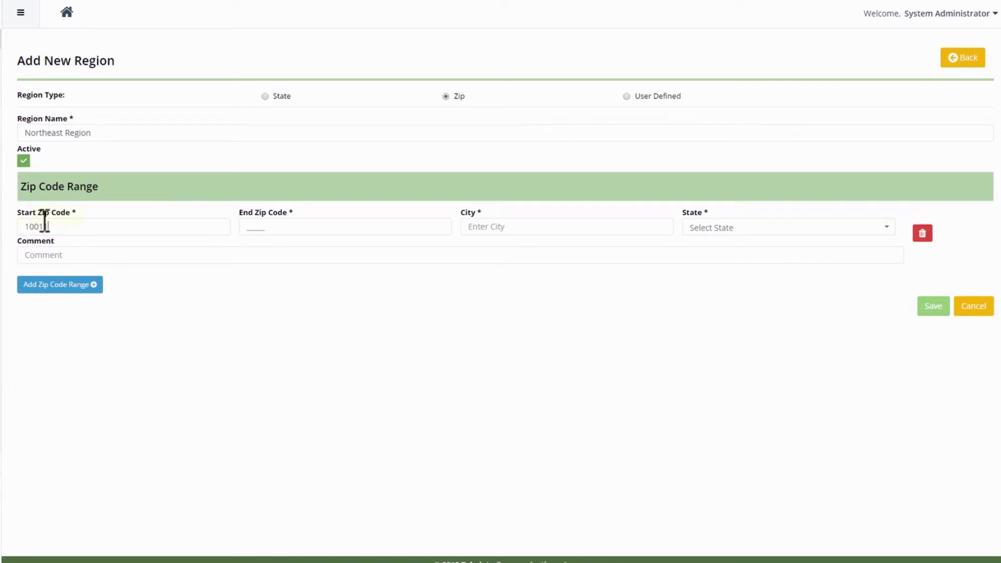
pyautogui.click(254, 228)
pyautogui.write('10036')
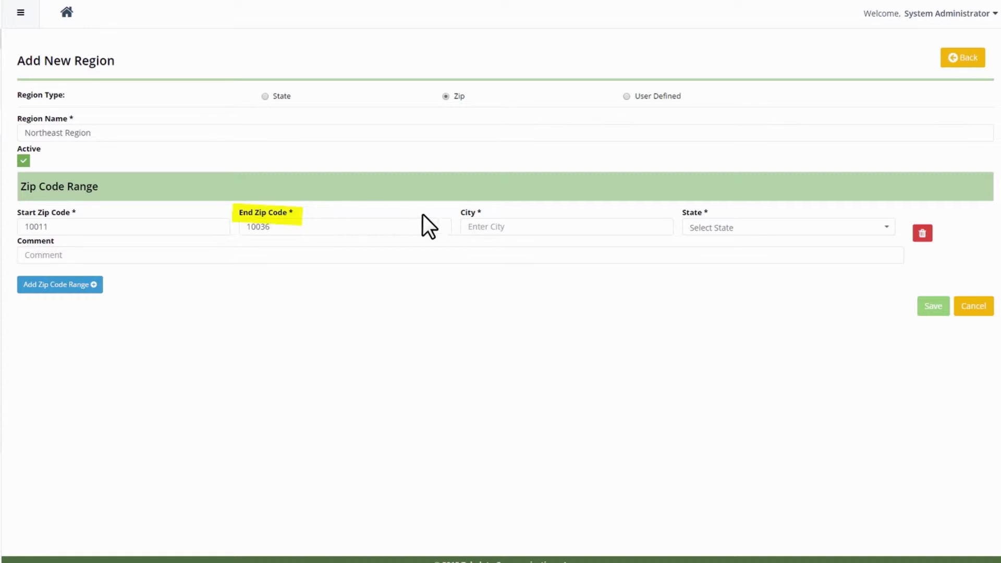
# Step: Set the zip code range's city to New York and its state to NY
pyautogui.click(476, 225)
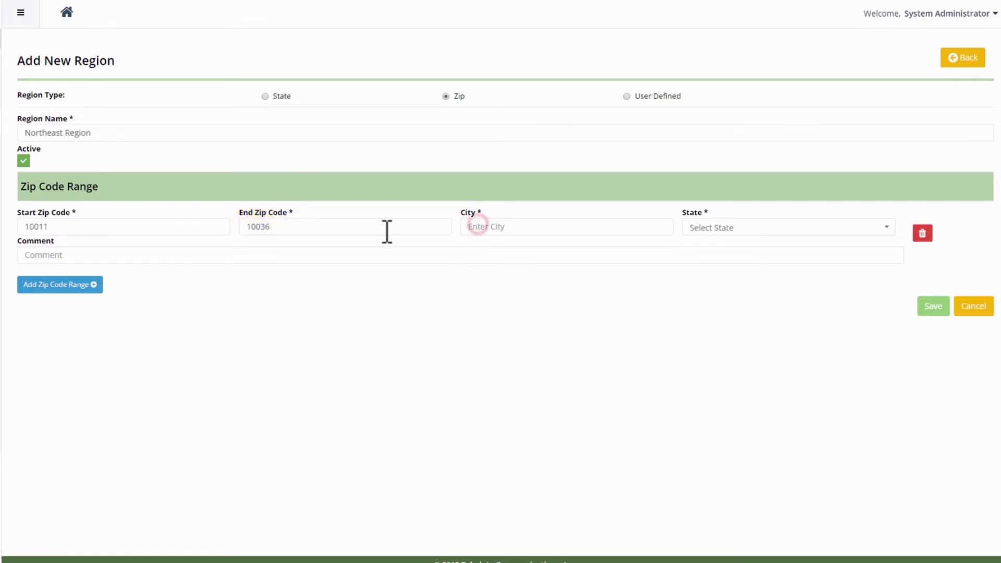
pyautogui.write('New York')
pyautogui.click(699, 228)
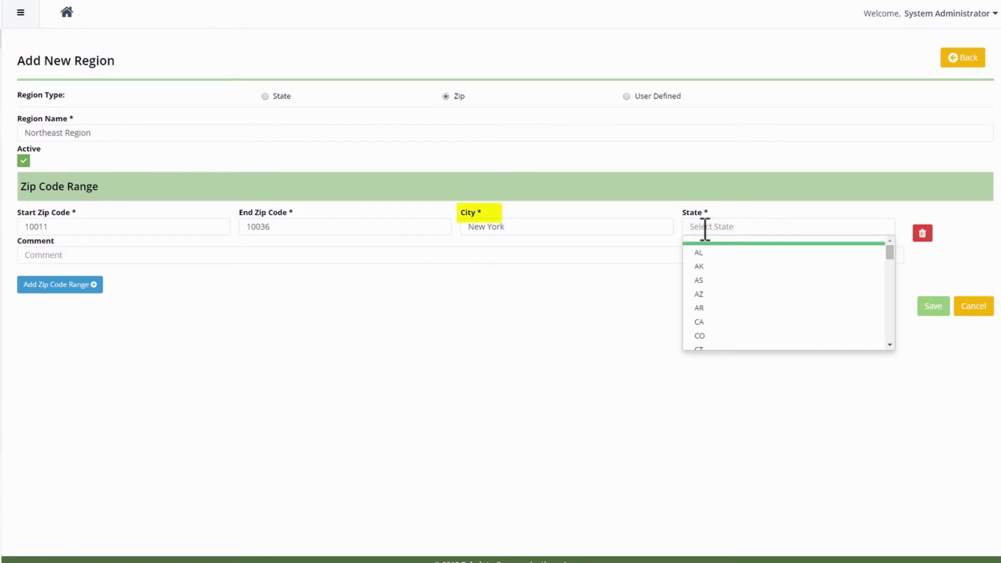
pyautogui.scroll(-9, 699, 273)
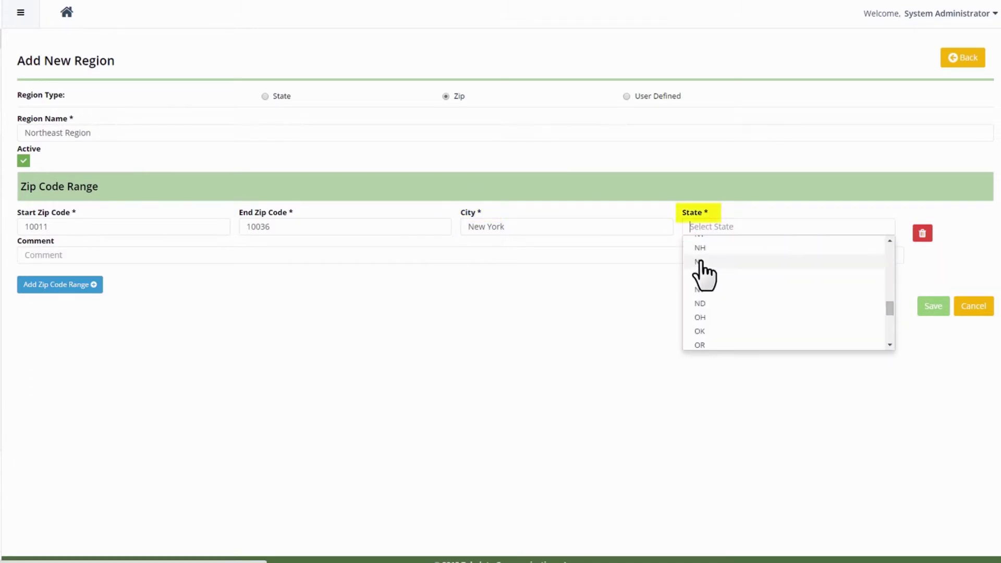
pyautogui.click(699, 290)
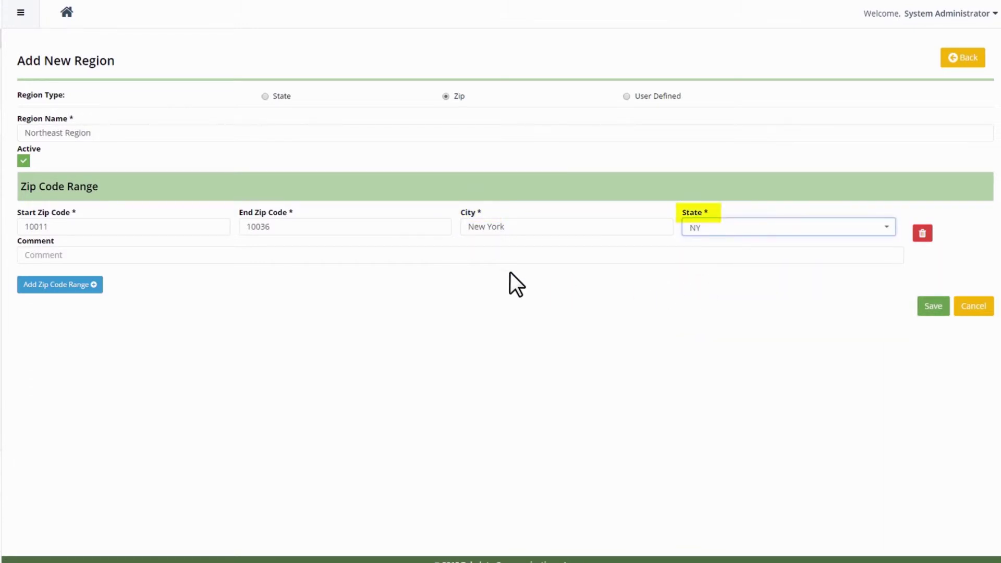
# Step: Enter the comment "Metro Region" for the zip code range and save the region
pyautogui.click(392, 255)
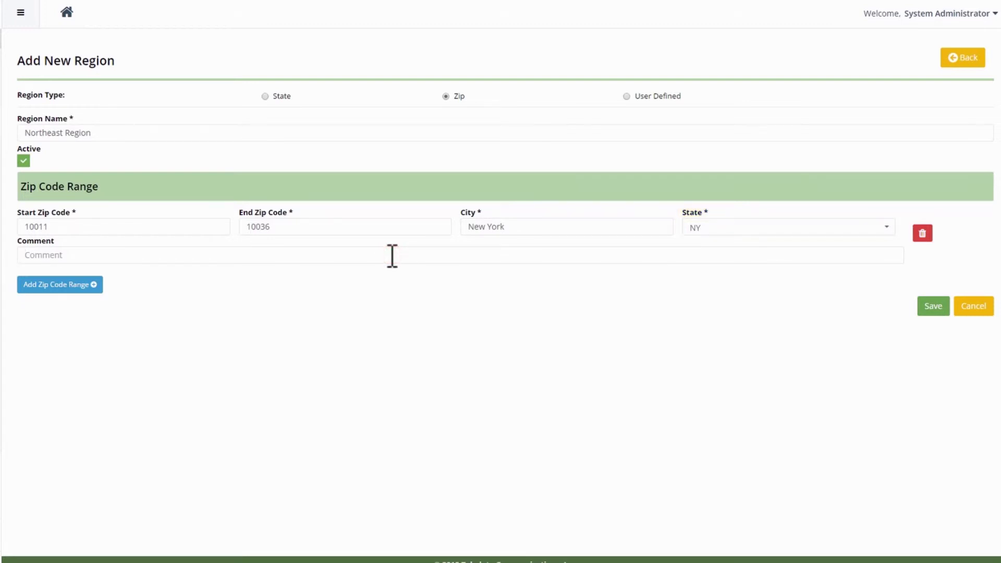
pyautogui.write('Metro Region')
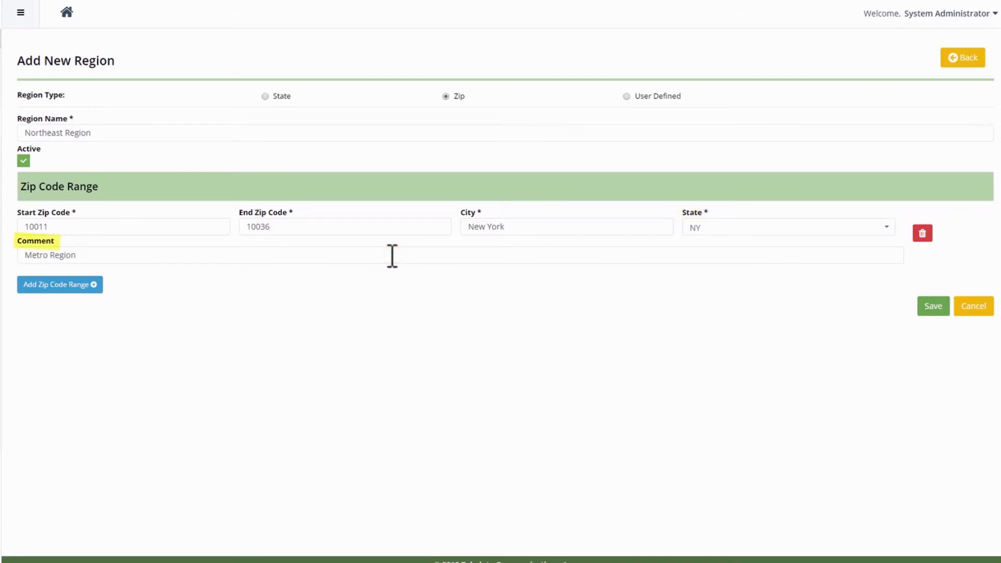
pyautogui.click(928, 308)
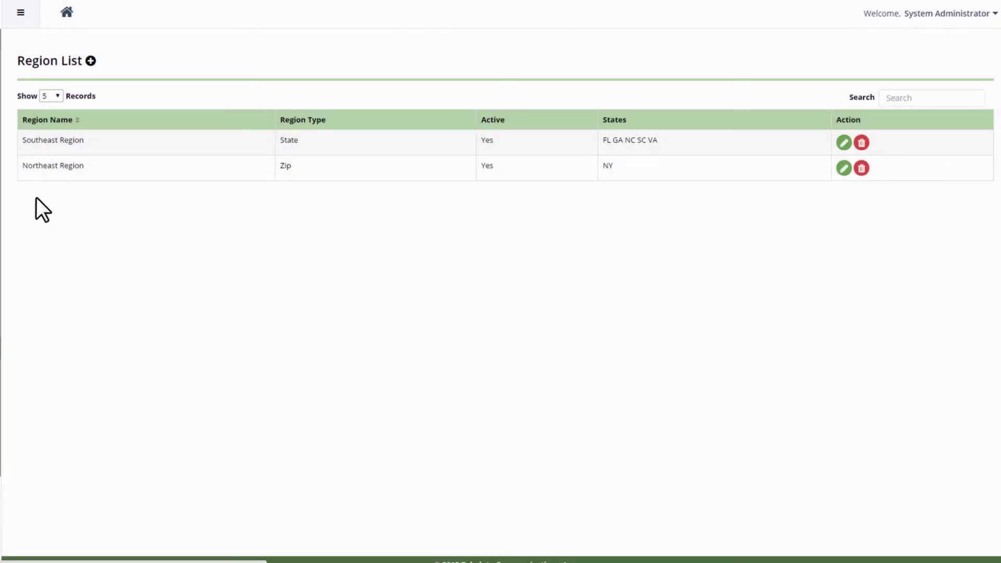
# Step: Start a new User Defined region named "Metro NY"
pyautogui.click(90, 61)
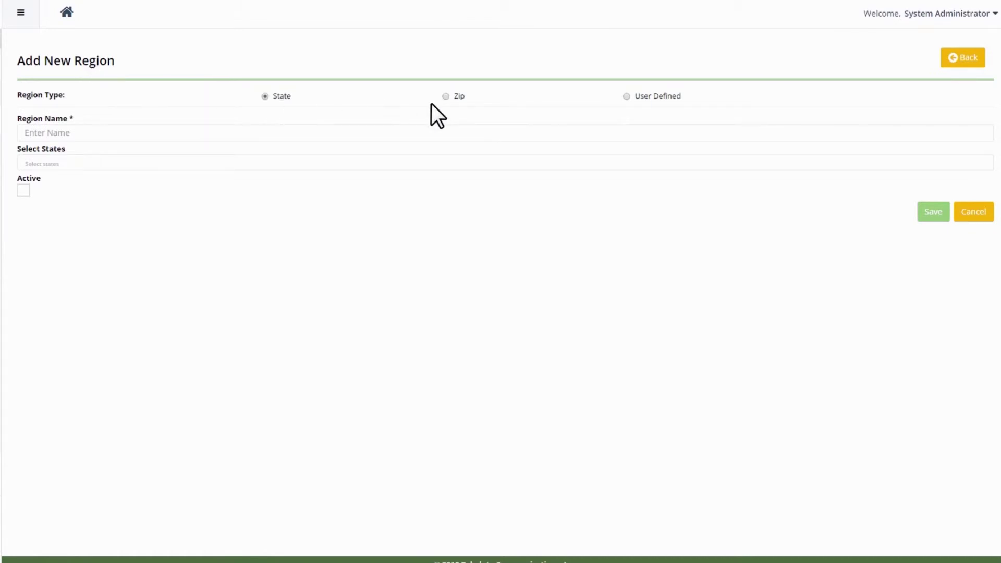
pyautogui.click(626, 97)
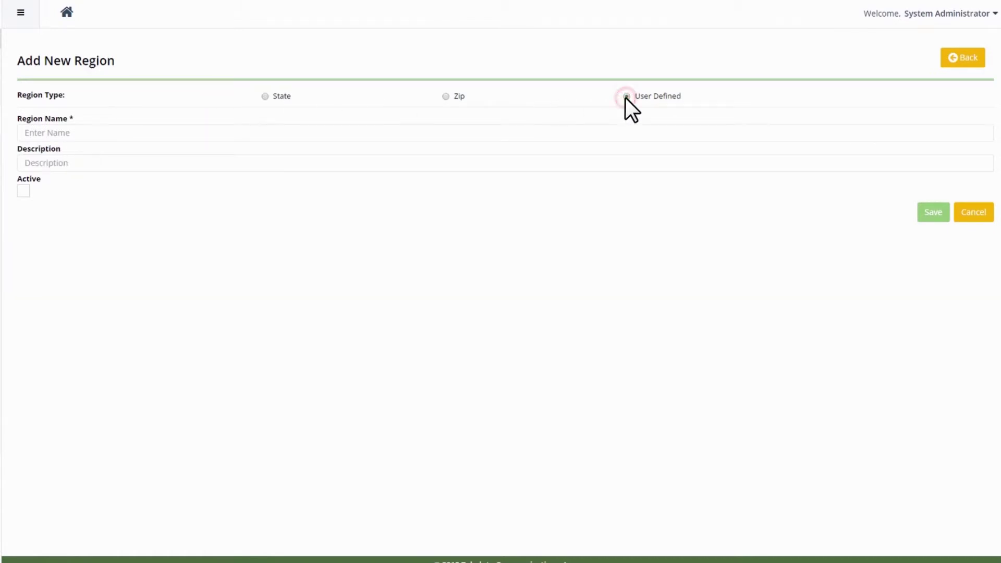
pyautogui.click(69, 134)
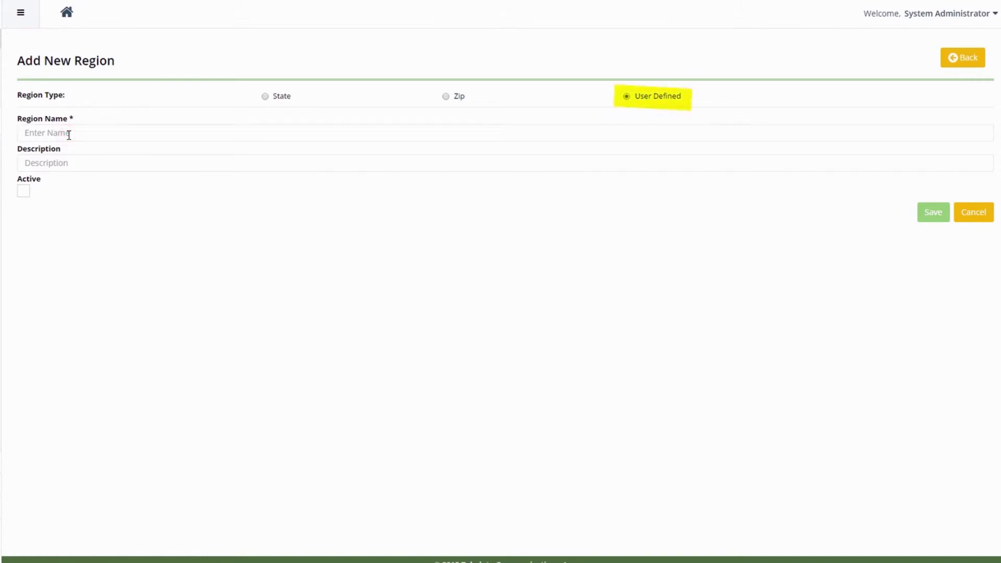
pyautogui.write('Metro NY')
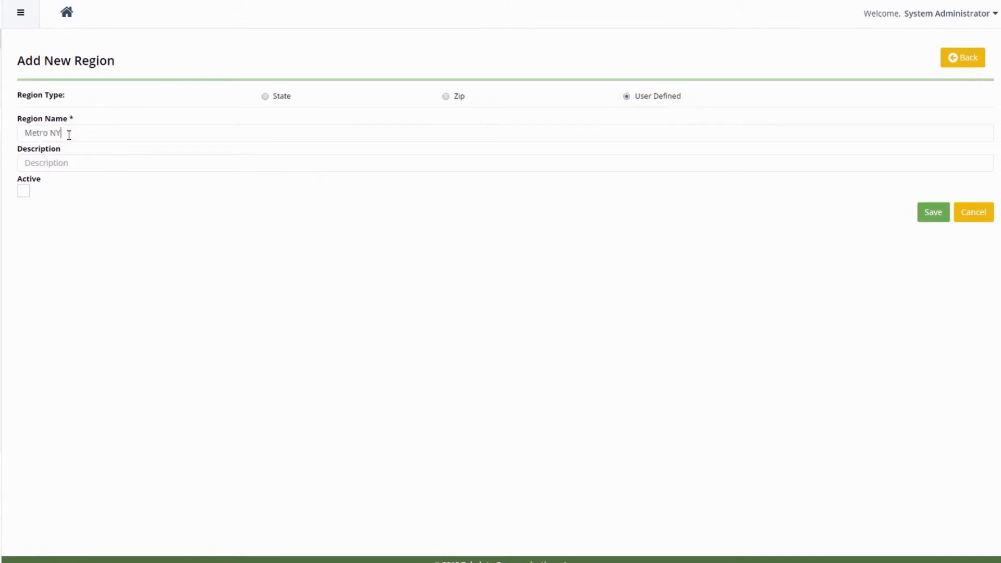
# Step: Enter "All of NY North of White Plains" as the Metro NY region's description
pyautogui.click(64, 162)
pyautogui.write('All of NY')
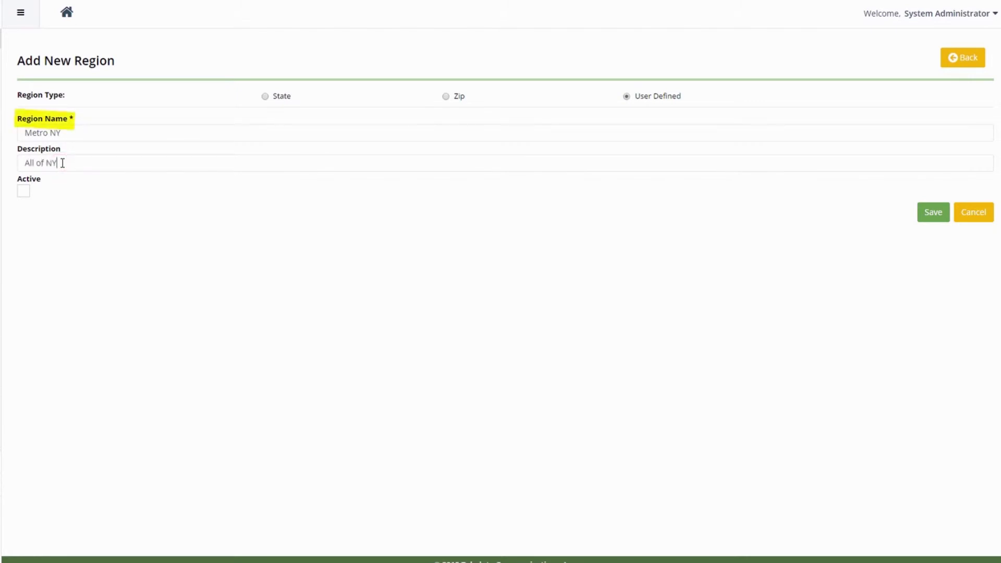
pyautogui.write(' North of W')
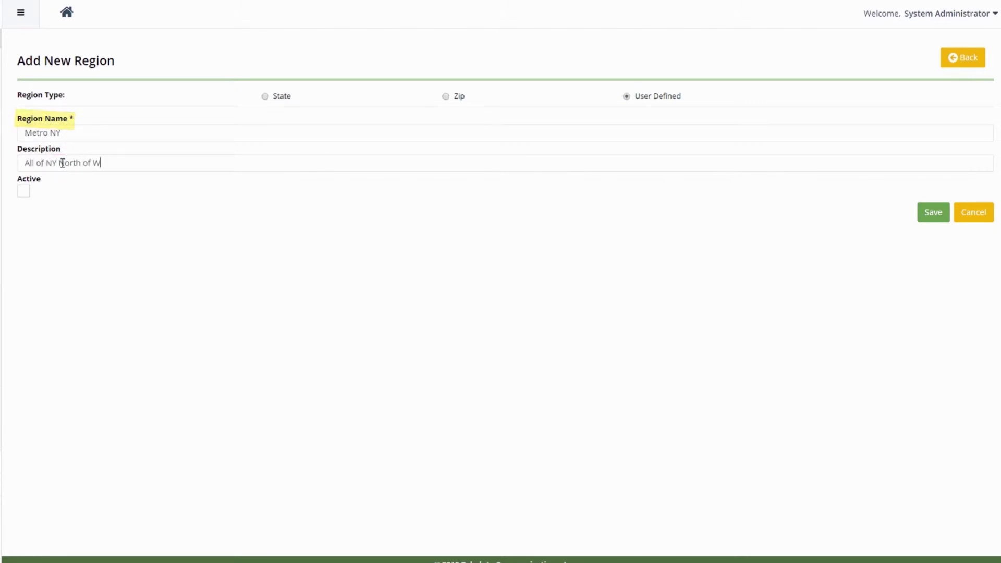
pyautogui.write('hite Plainbs')
pyautogui.press('BackSpace')
pyautogui.press('BackSpace')
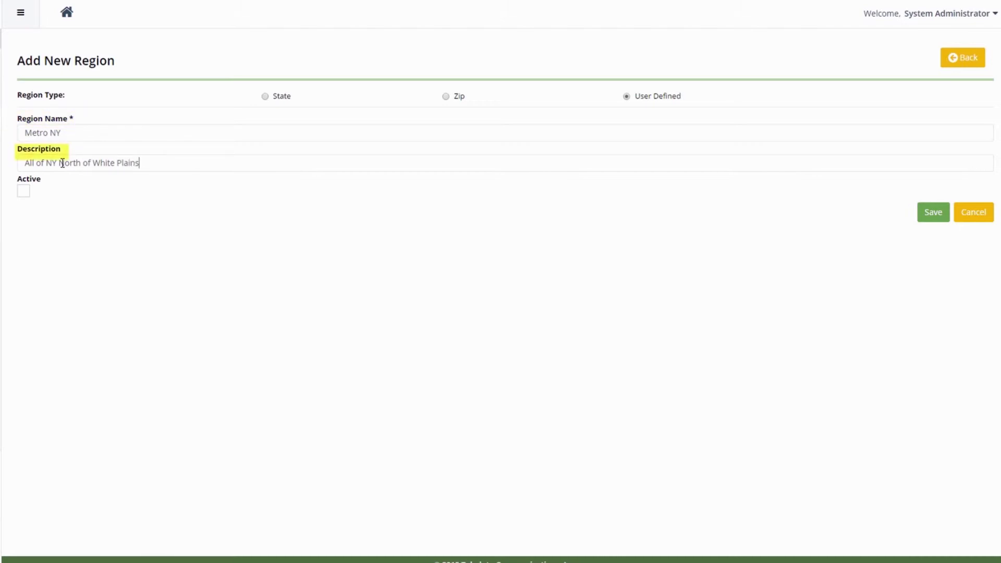
# Step: Finish the Metro NY region's description, mark the region as active and save it
pyautogui.write('s')
pyautogui.click(24, 192)
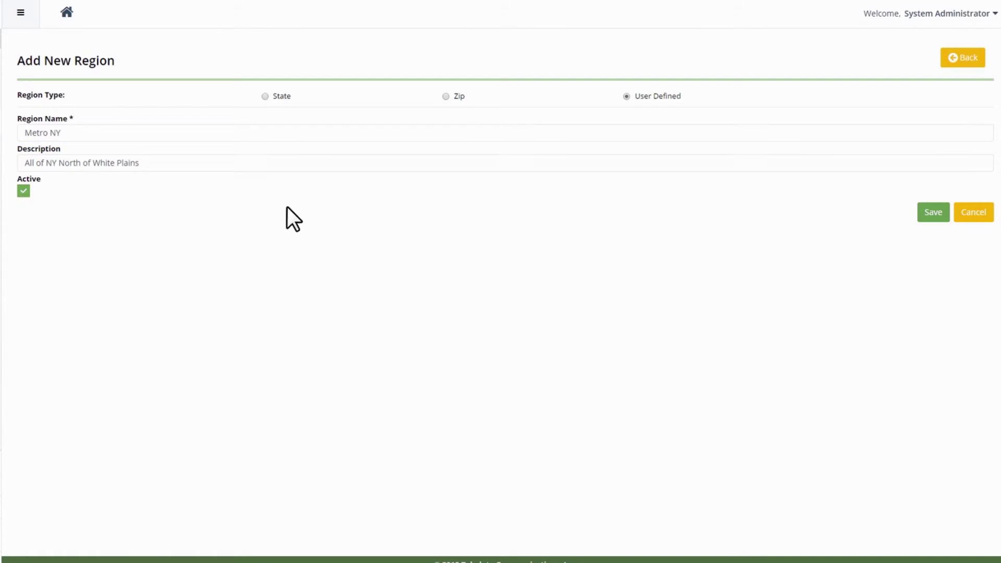
pyautogui.click(933, 214)
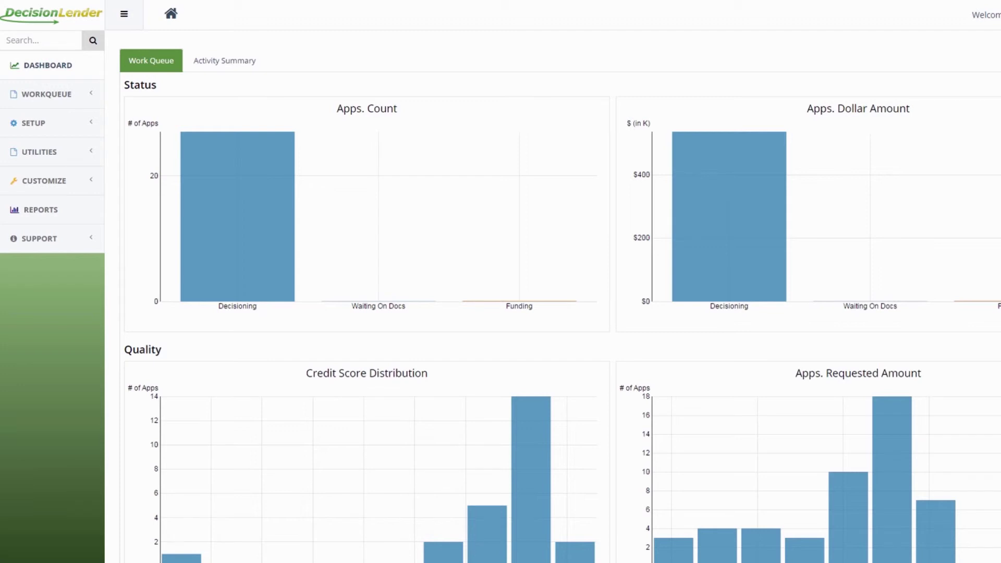
# Step: Open the list of regions in the lender setup
pyautogui.click(55, 124)
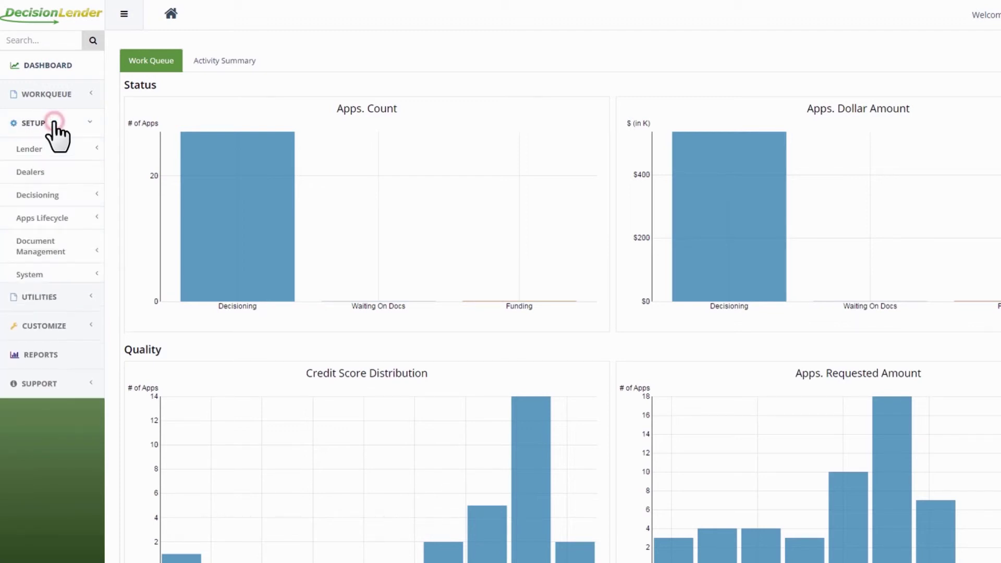
pyautogui.click(46, 149)
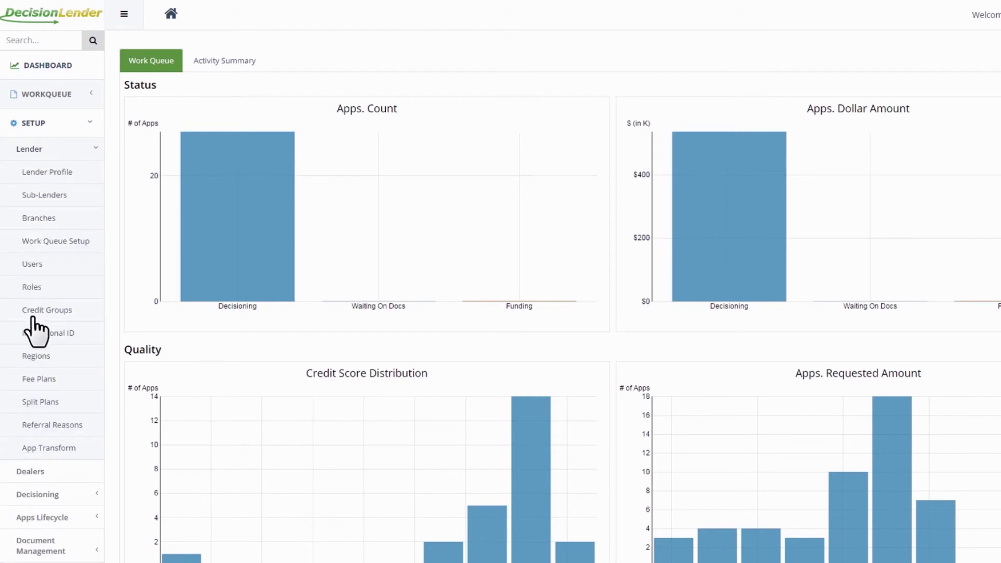
pyautogui.click(37, 356)
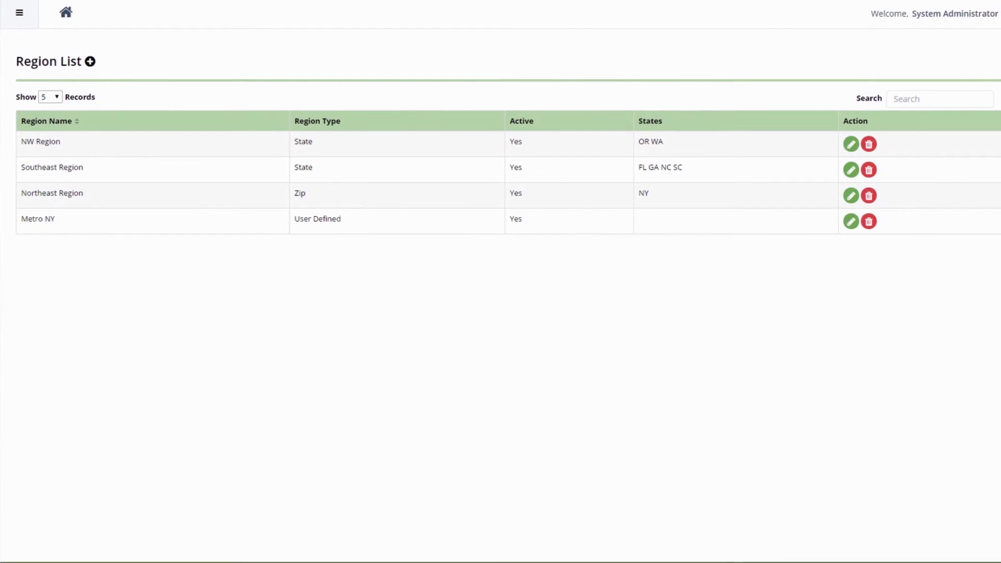
# Step: Add the state VA to the Southeast Region and save the edited region
pyautogui.click(839, 170)
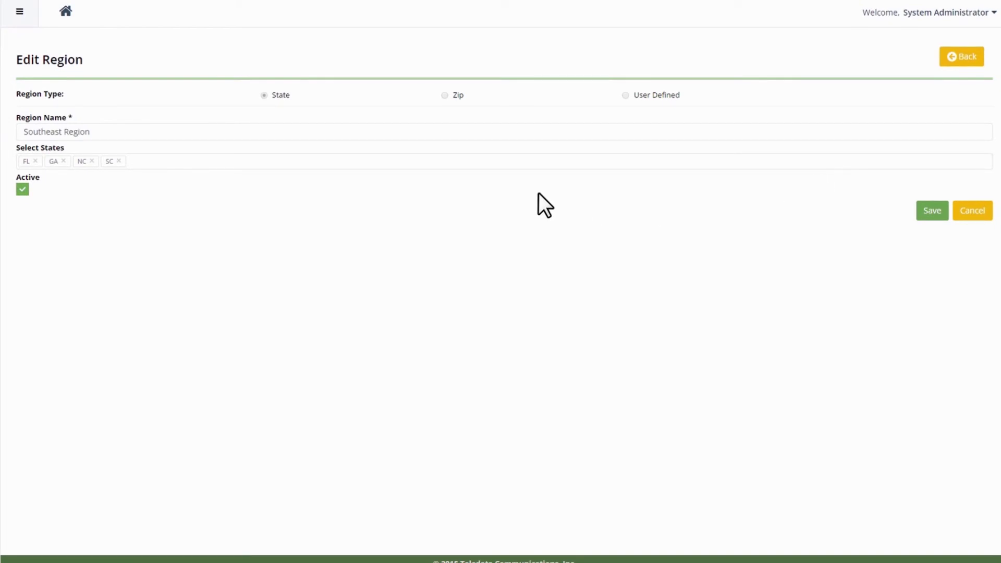
pyautogui.click(165, 161)
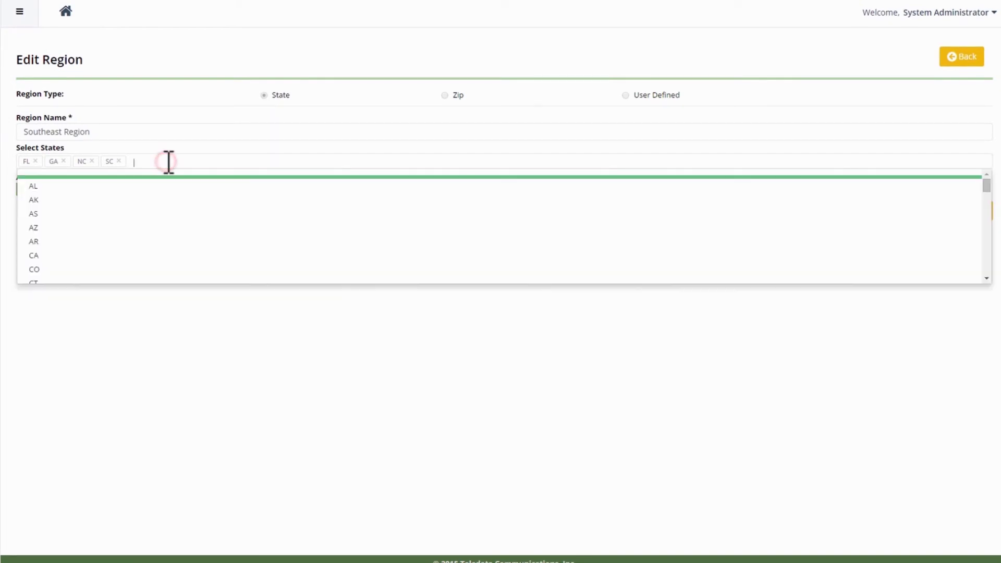
pyautogui.scroll(-5, 148, 224)
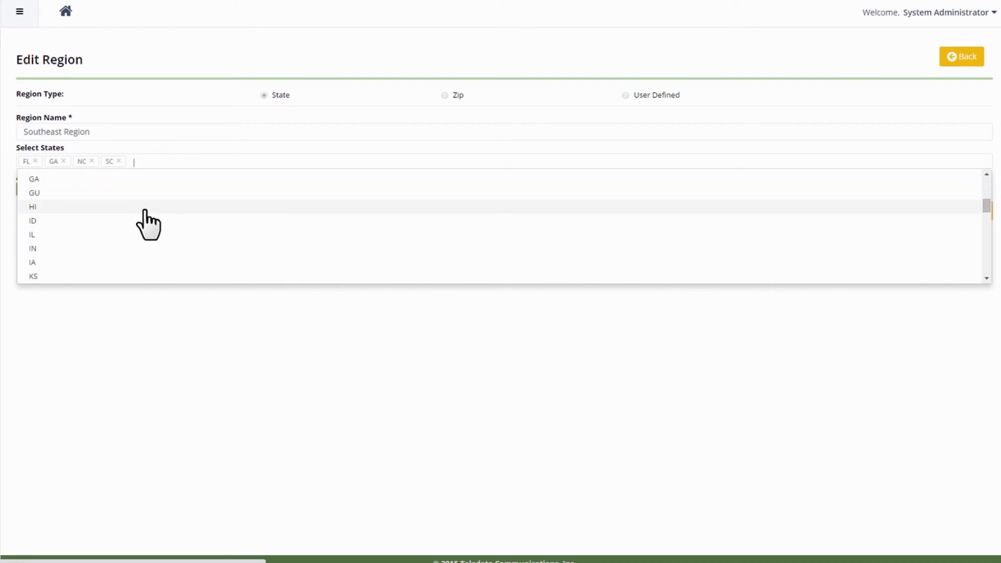
pyautogui.scroll(-2, 148, 224)
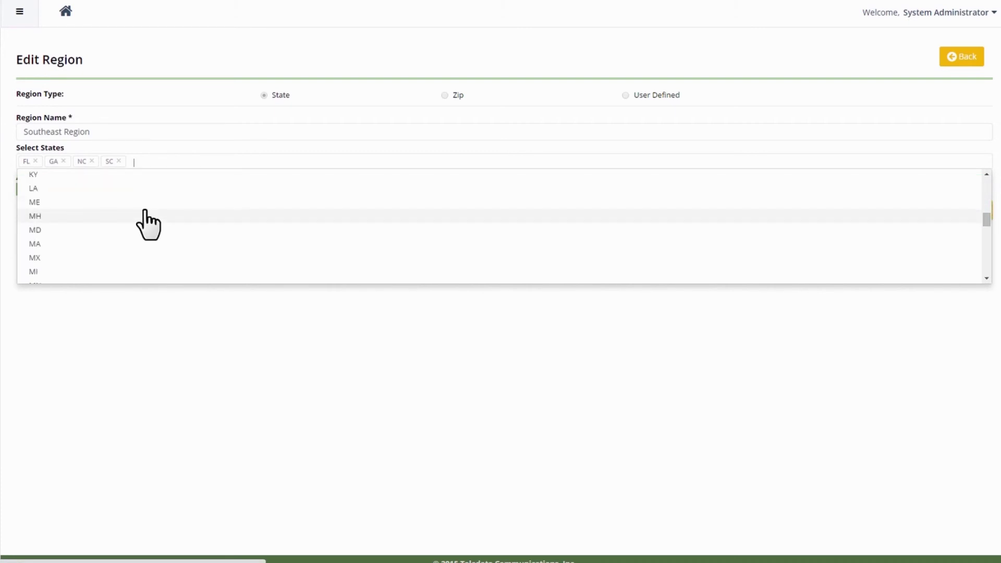
pyautogui.scroll(-10, 148, 224)
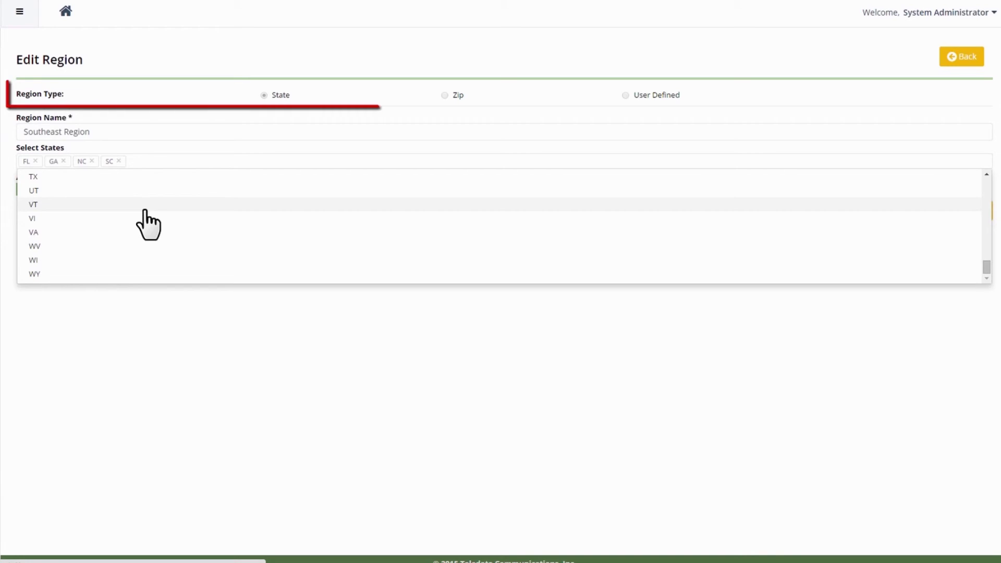
pyautogui.click(112, 233)
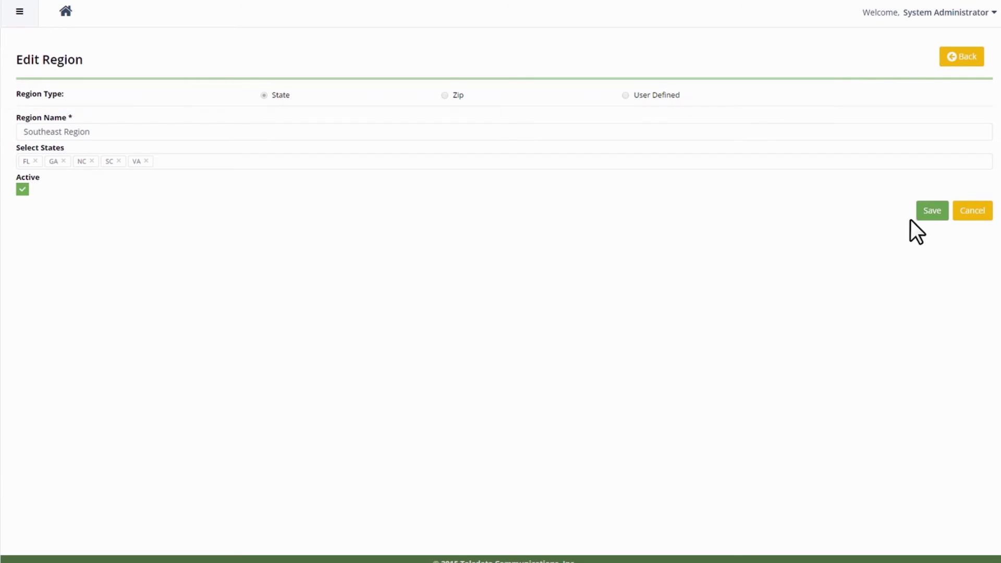
pyautogui.click(931, 211)
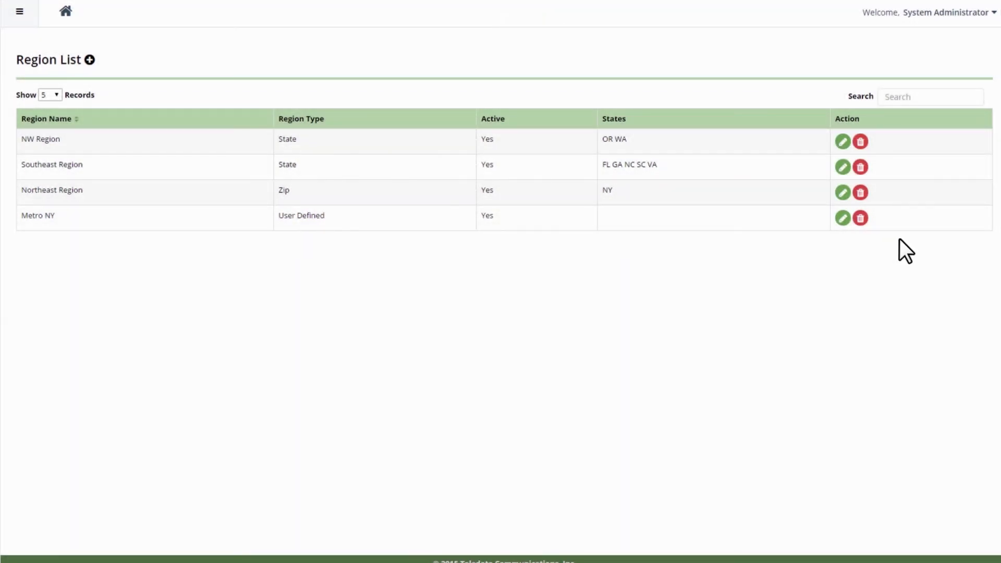
# Step: Delete the NW Region from the region list
pyautogui.click(859, 141)
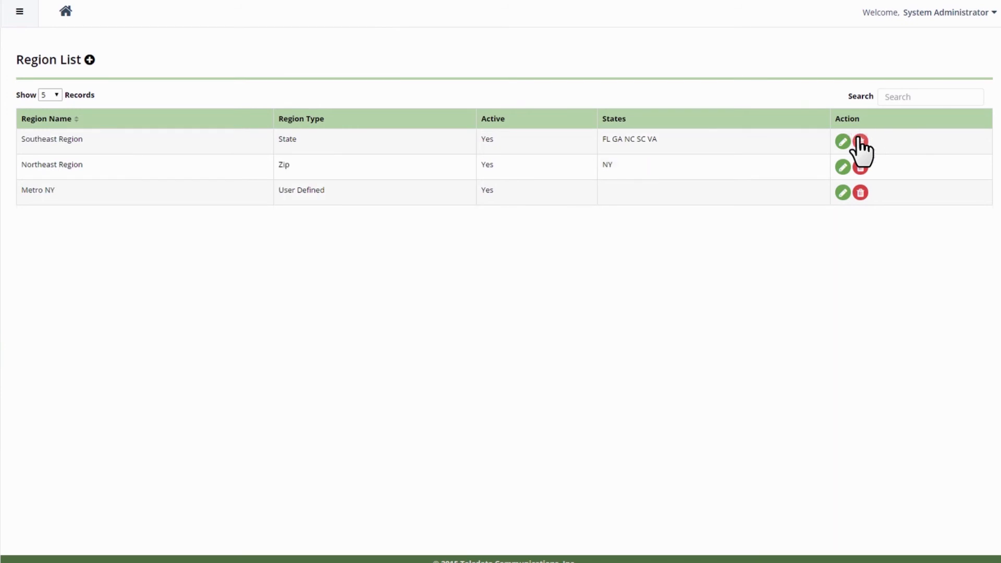